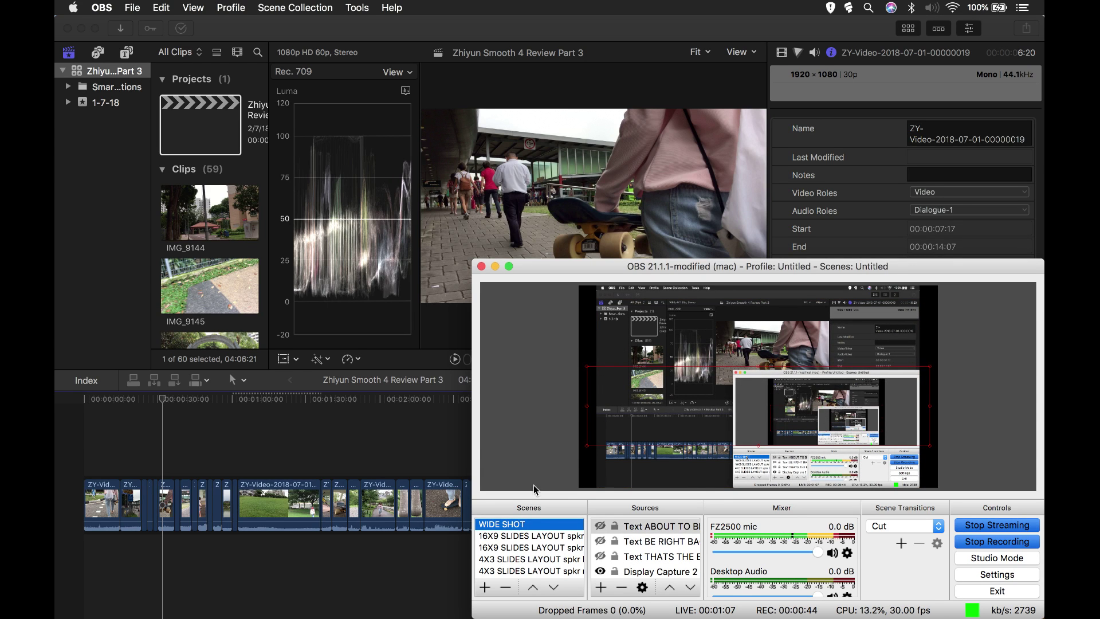
# Bring Final Cut Pro forward and click into the Zhiyun Smooth 4 Review Part 3 timeline.
pyautogui.click(359, 432)
pyautogui.click(359, 431)
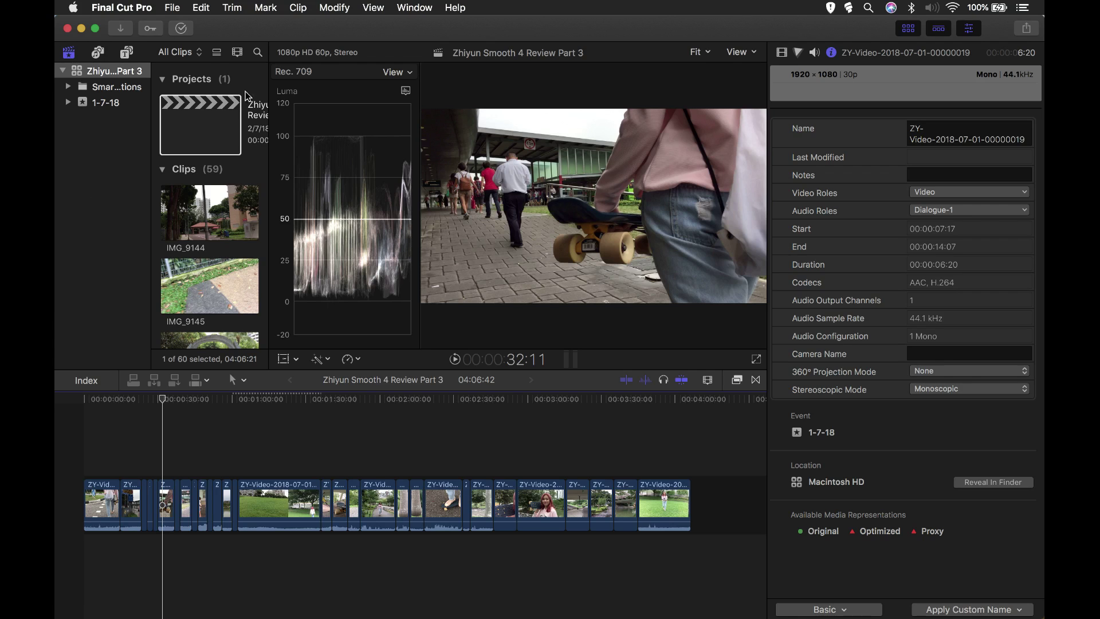
# Check the project's 1920×1080 60p, Stereo 48 kHz, Rec. 709 properties, then open its settings dialog.
pyautogui.click(201, 129)
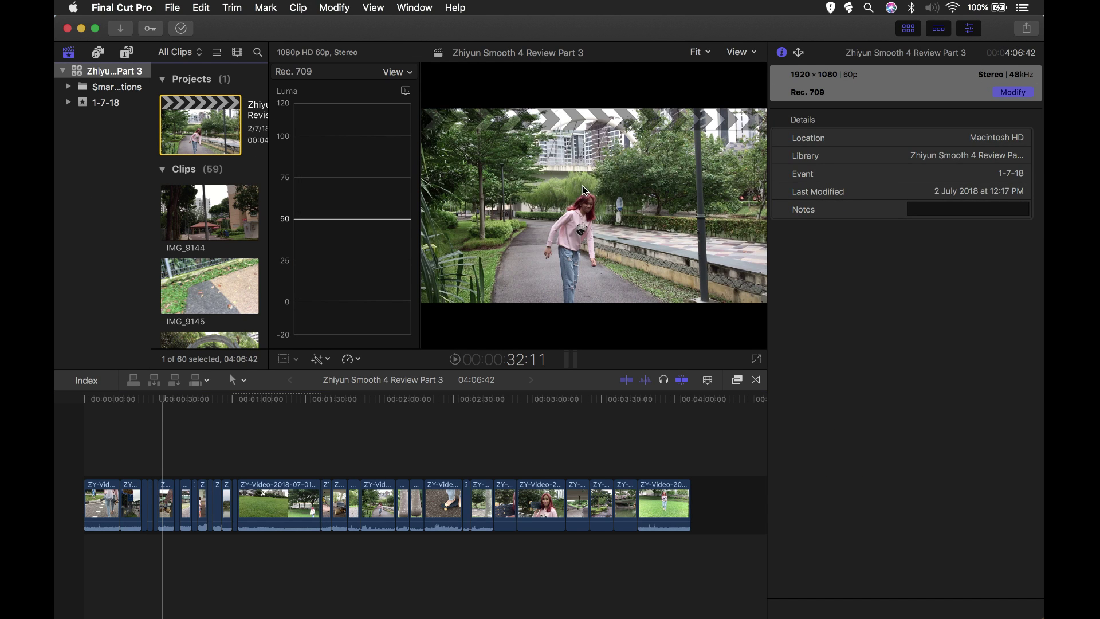
pyautogui.moveTo(805, 108)
pyautogui.click(221, 503)
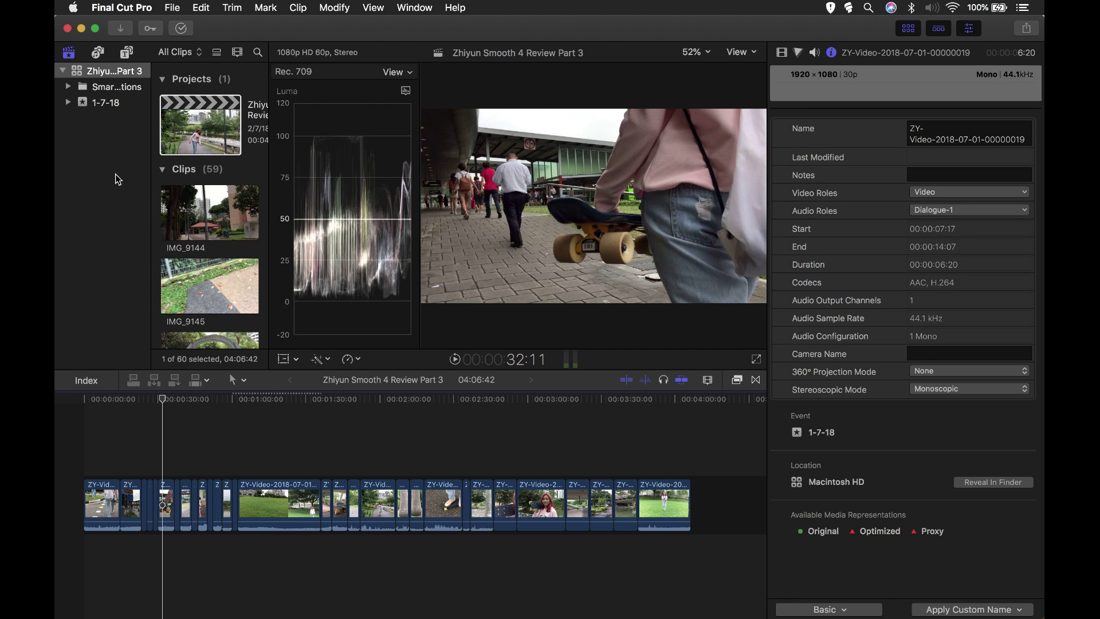
pyautogui.click(211, 131)
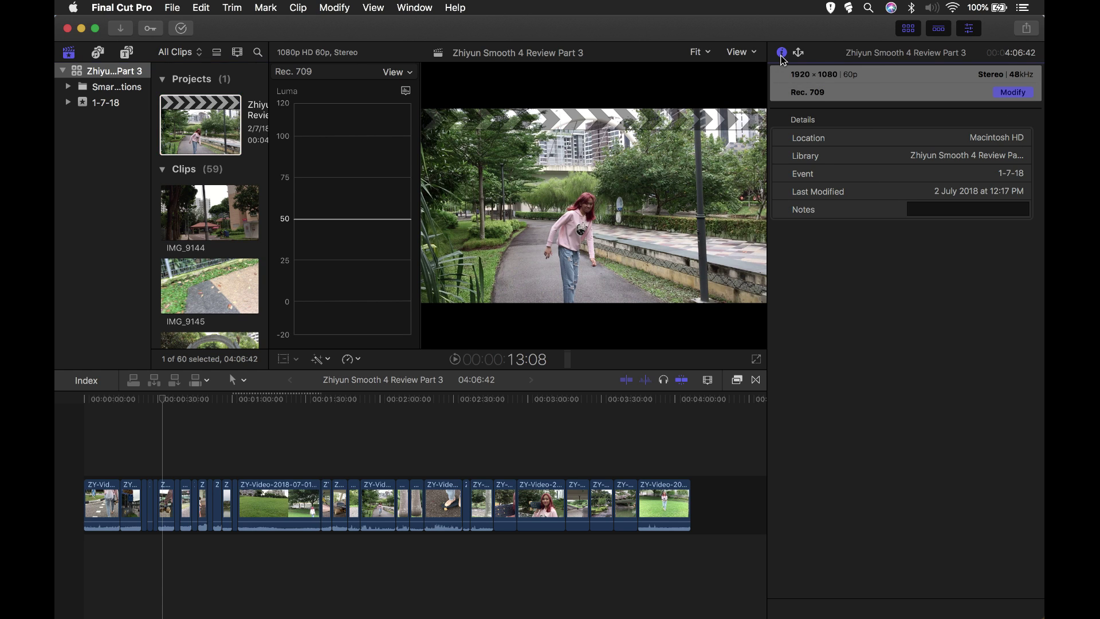
pyautogui.click(1014, 95)
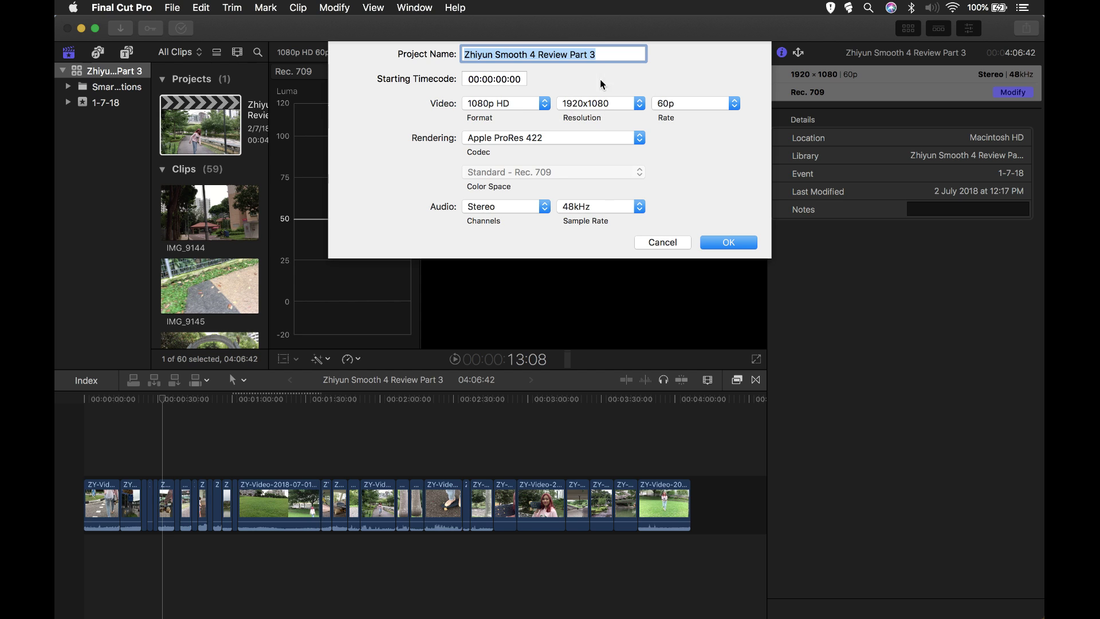
pyautogui.click(706, 101)
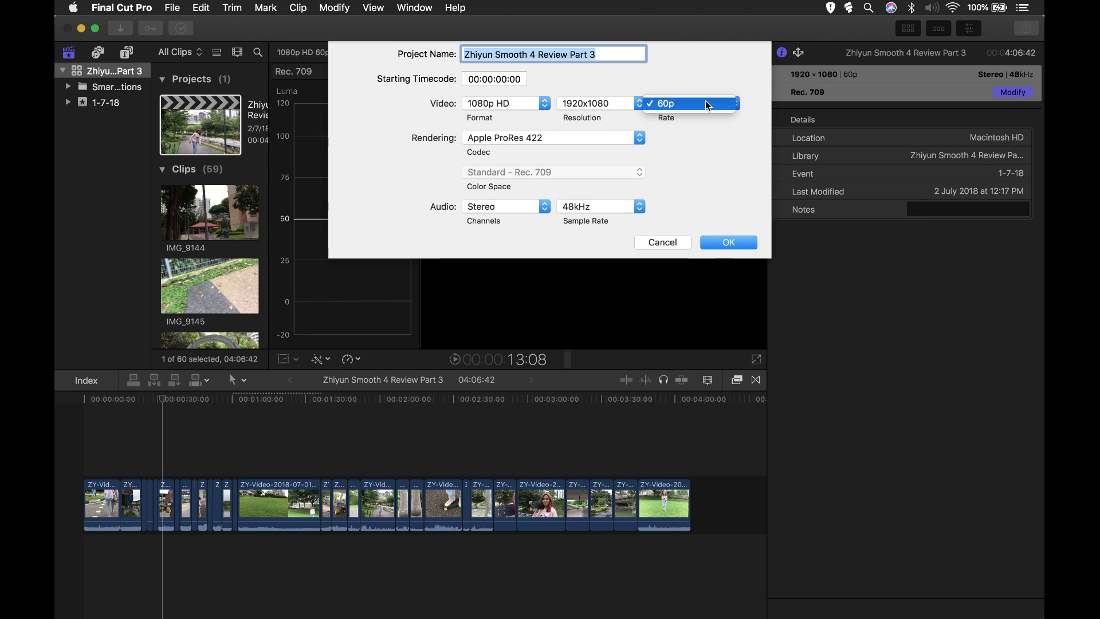
pyautogui.click(708, 105)
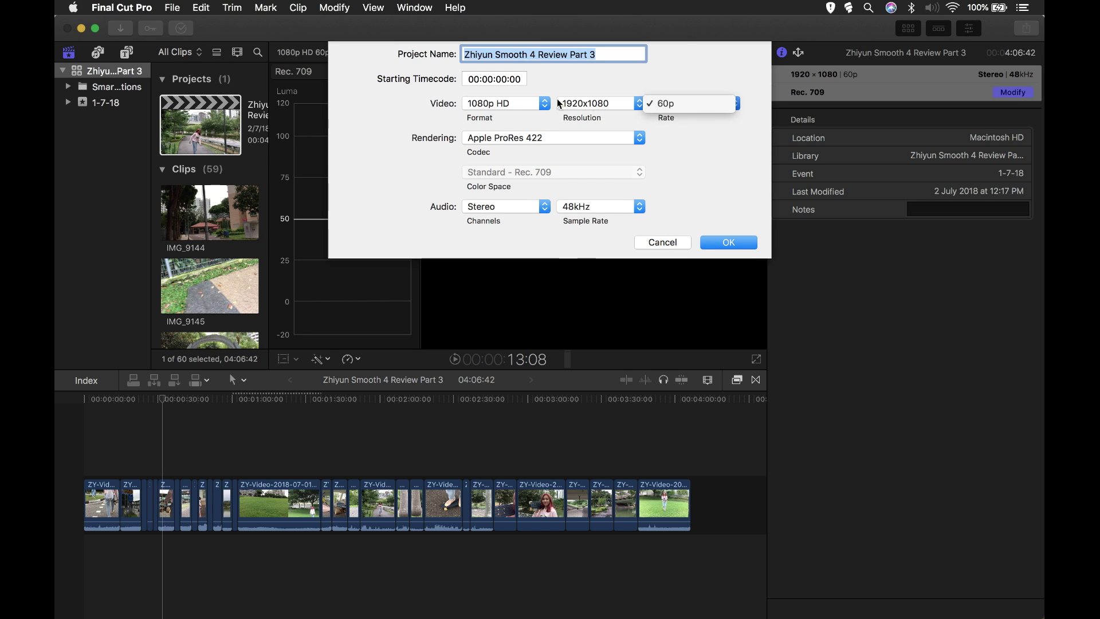
pyautogui.click(519, 102)
pyautogui.click(509, 103)
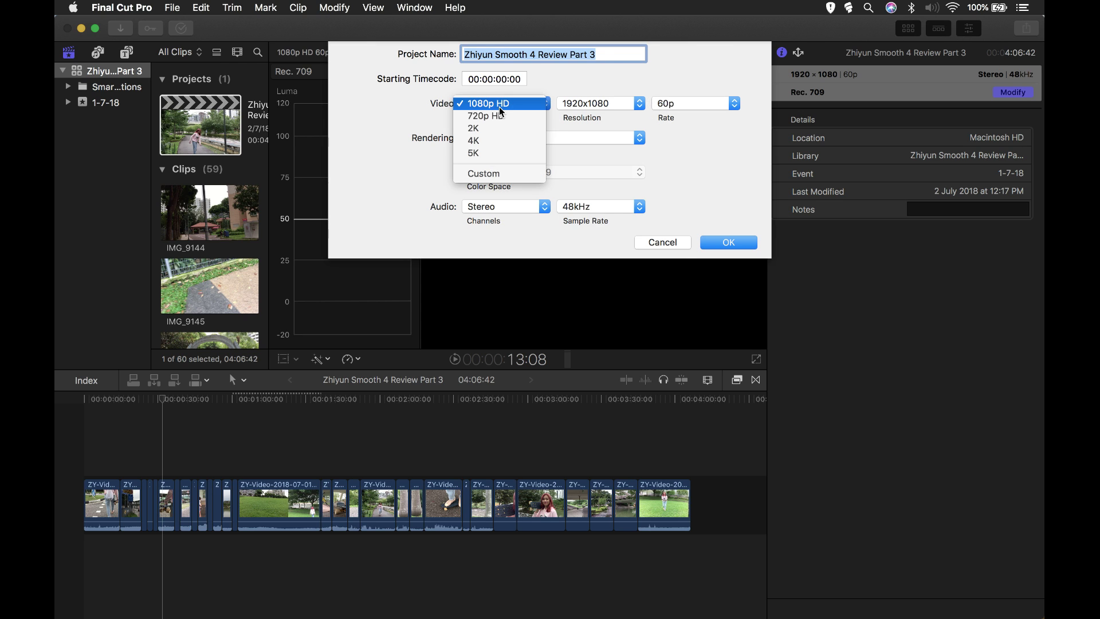
pyautogui.click(505, 115)
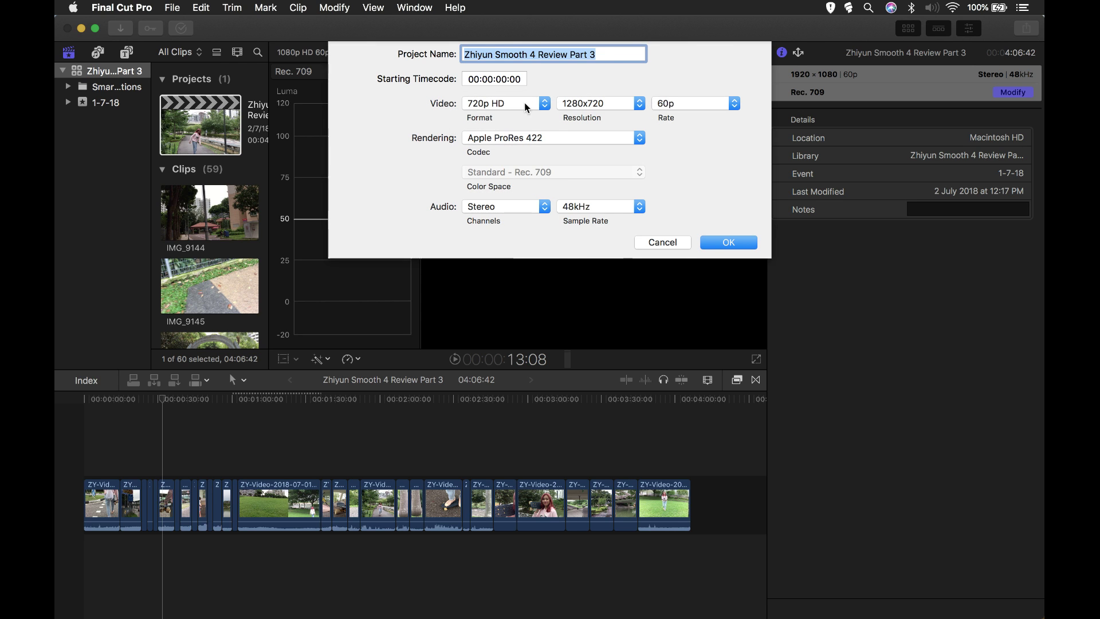
pyautogui.click(606, 105)
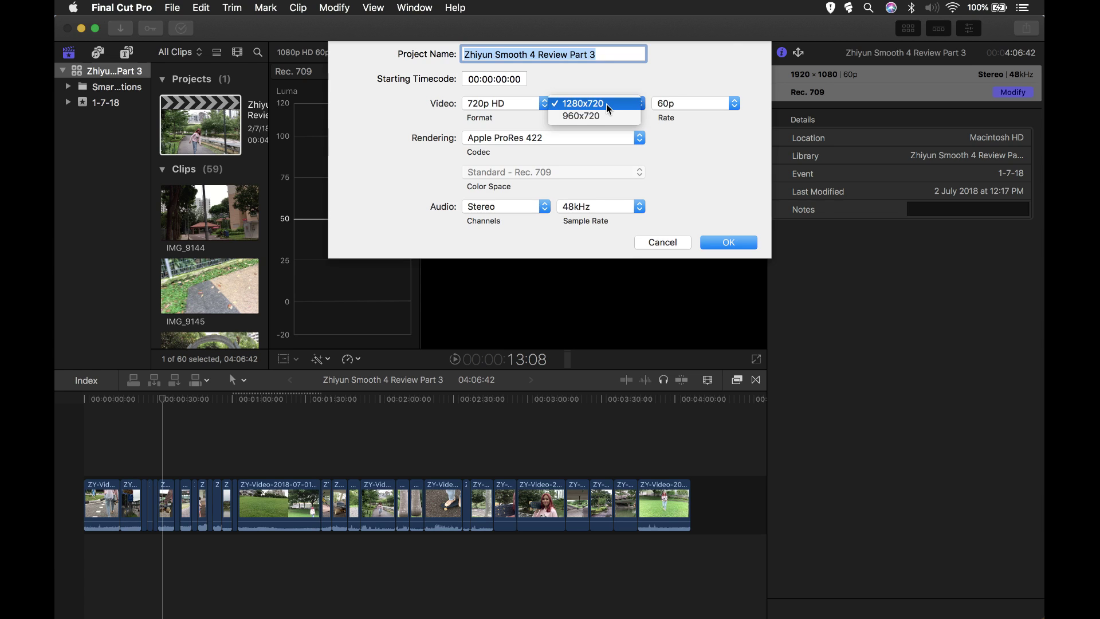
pyautogui.click(637, 78)
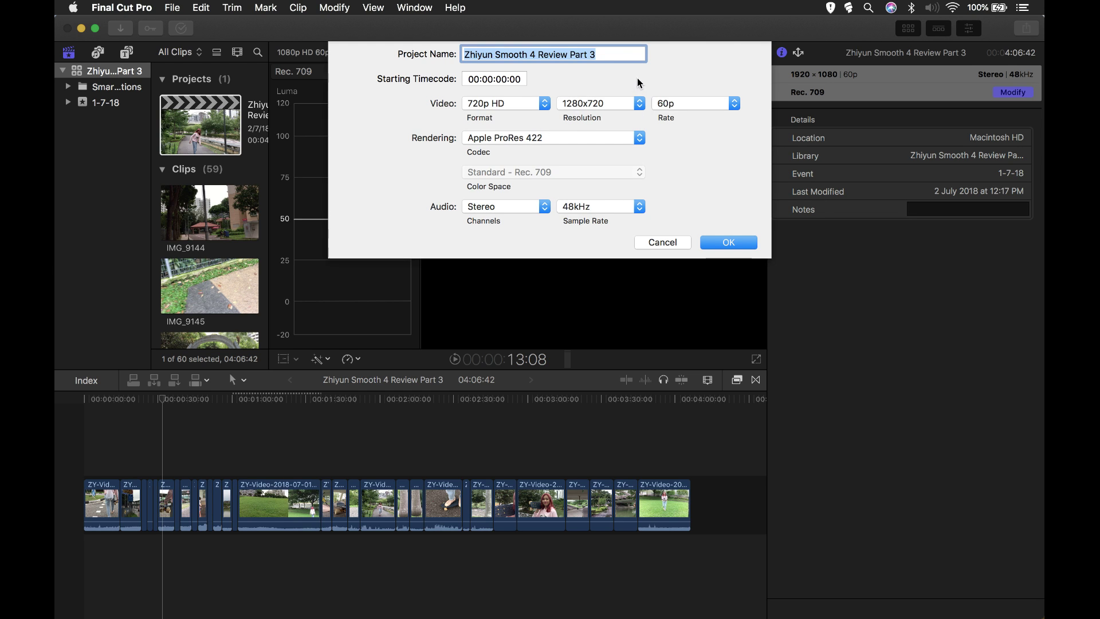
pyautogui.click(696, 102)
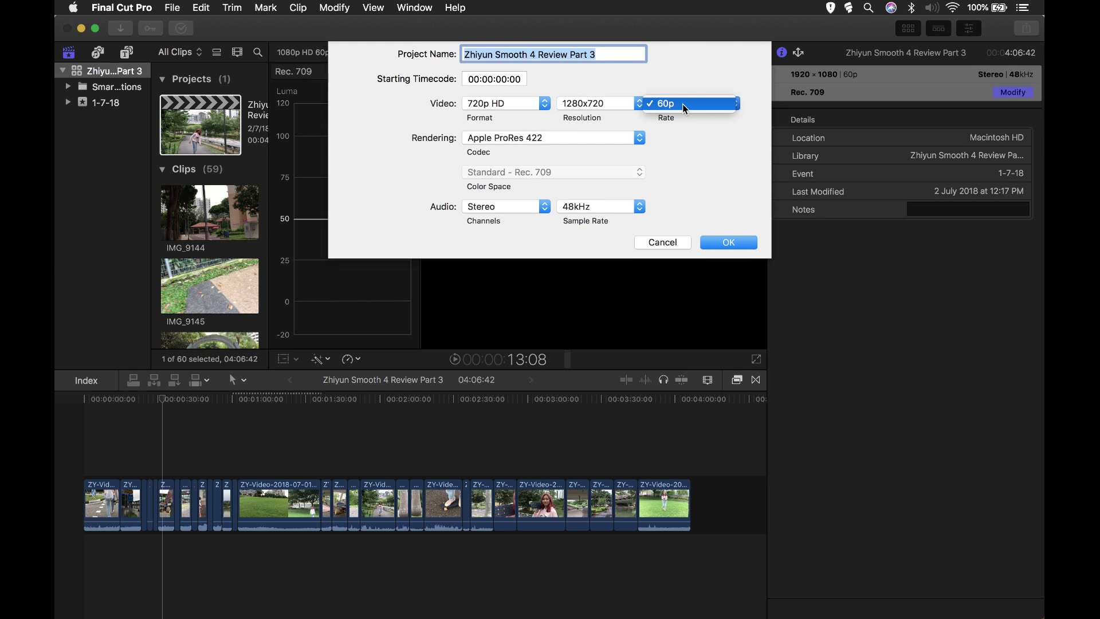
pyautogui.click(684, 105)
pyautogui.click(690, 103)
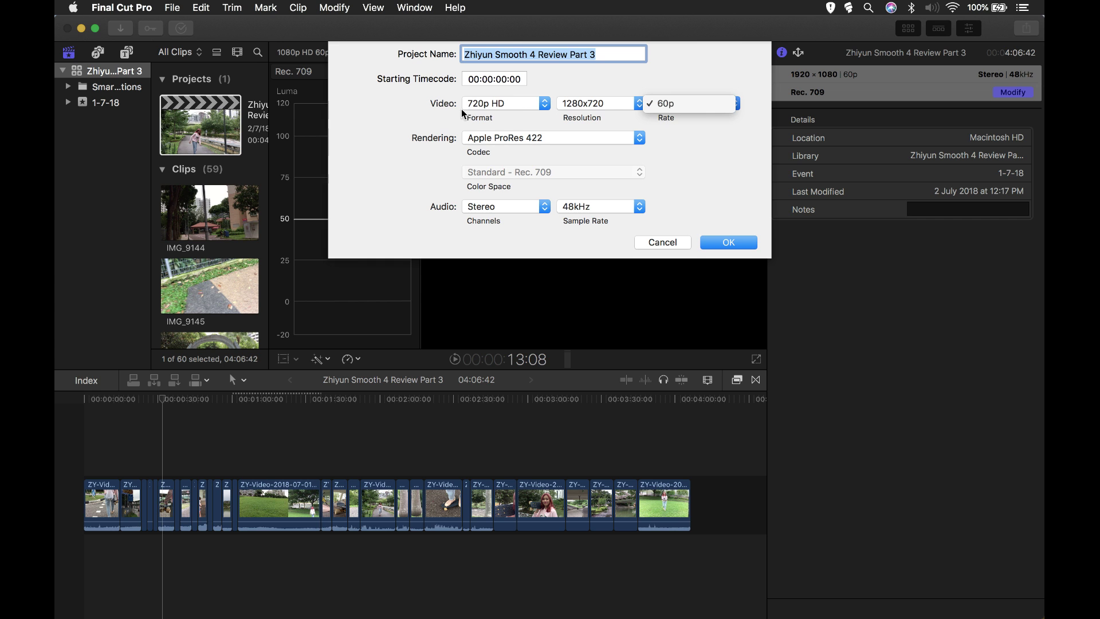
pyautogui.press('Escape')
pyautogui.press('Escape')
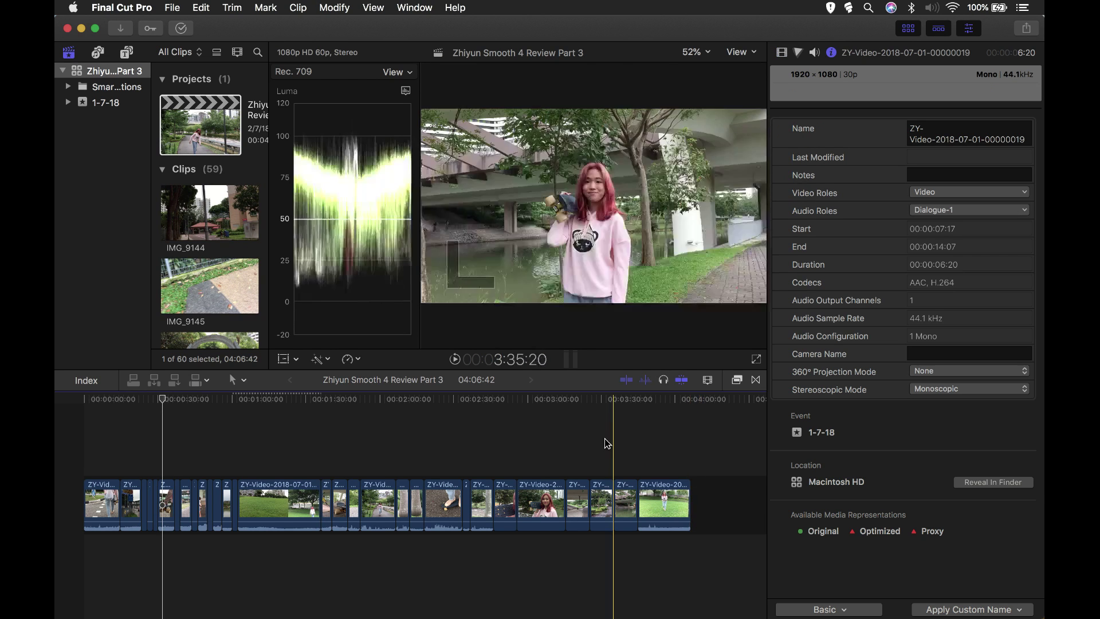
# Marquee-select all 30 timeline clips and cut them with Edit > Cut.
pyautogui.moveTo(715, 506); pyautogui.dragTo(94, 440)
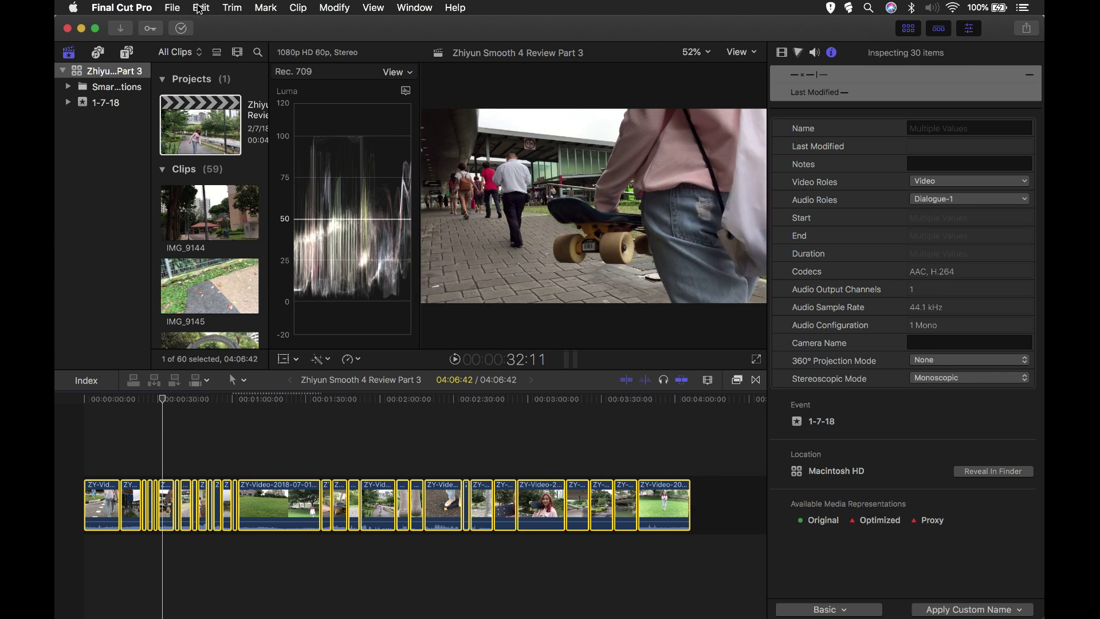
pyautogui.click(205, 8)
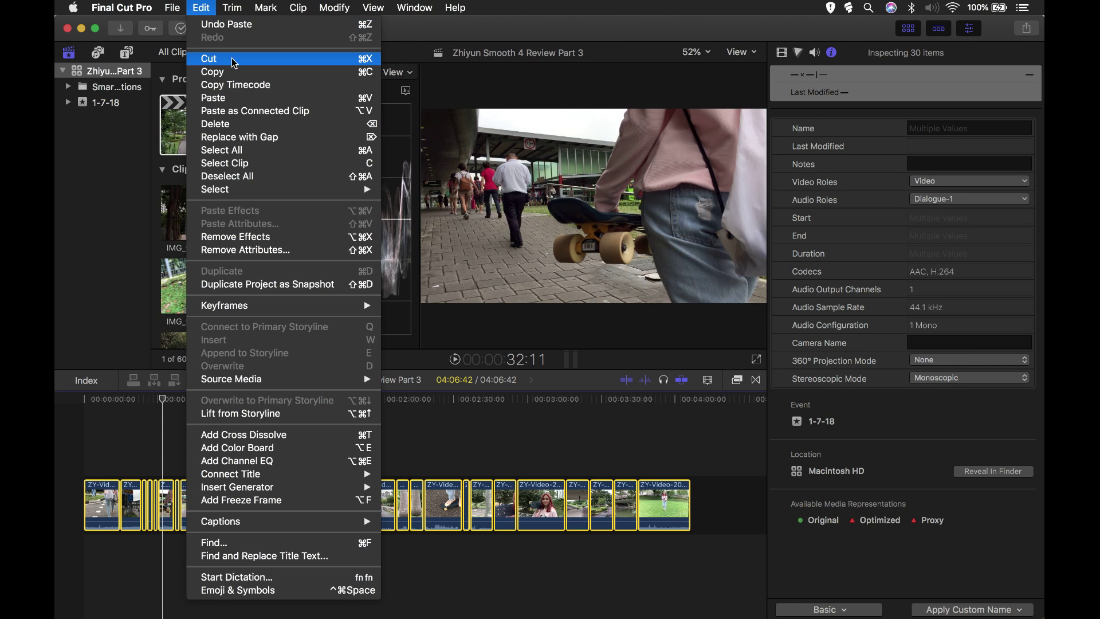
pyautogui.click(325, 60)
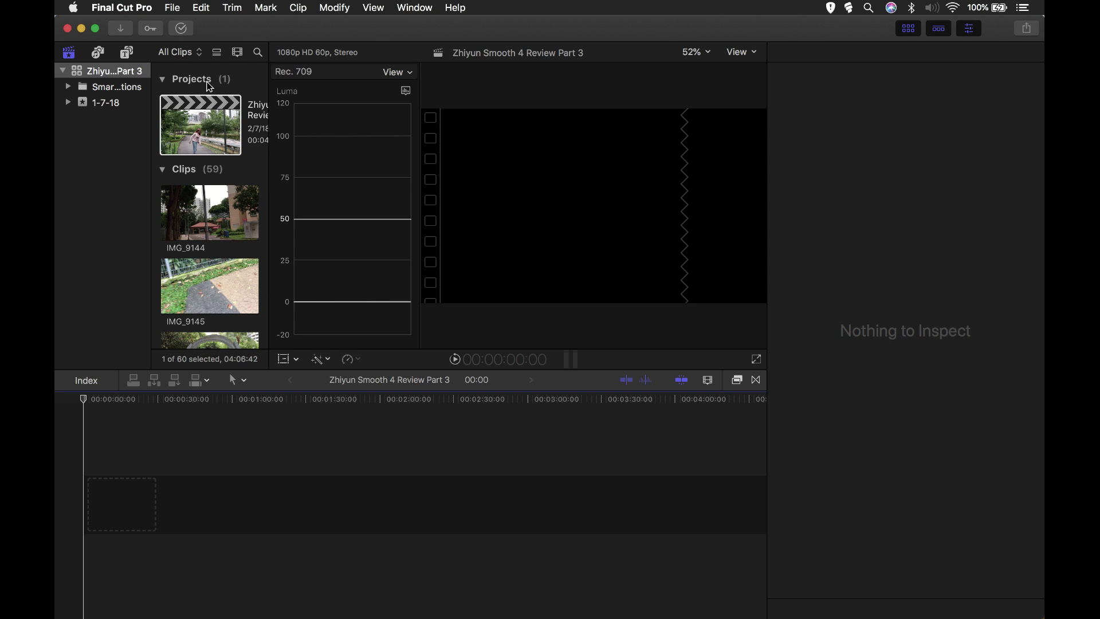
# Change the empty project's frame rate from 60p to 30p in its settings and confirm.
pyautogui.click(112, 70)
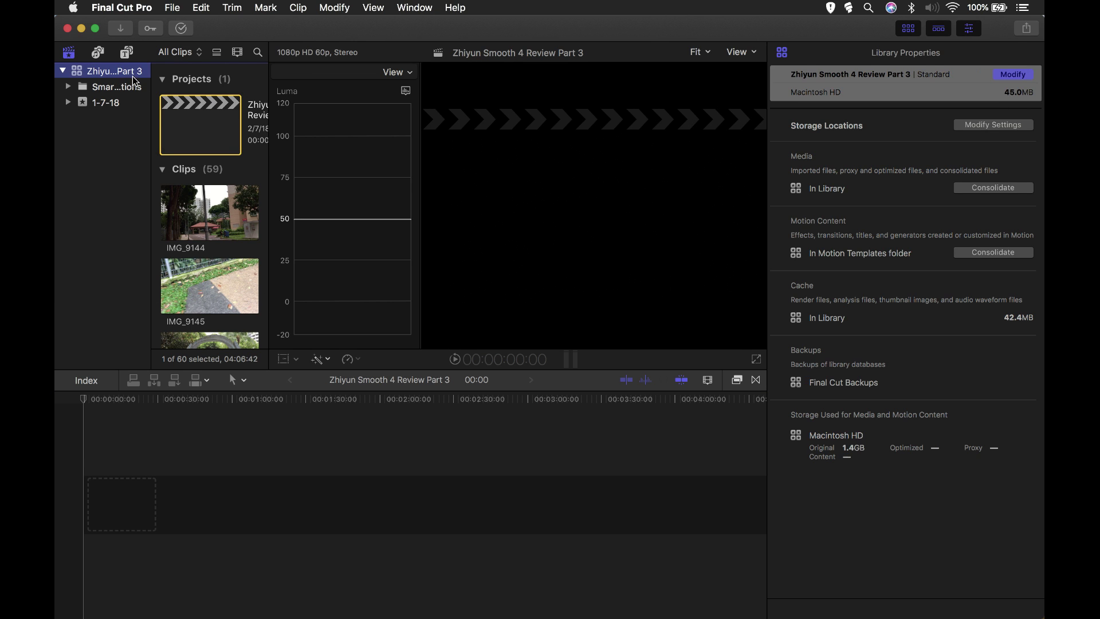
pyautogui.click(215, 126)
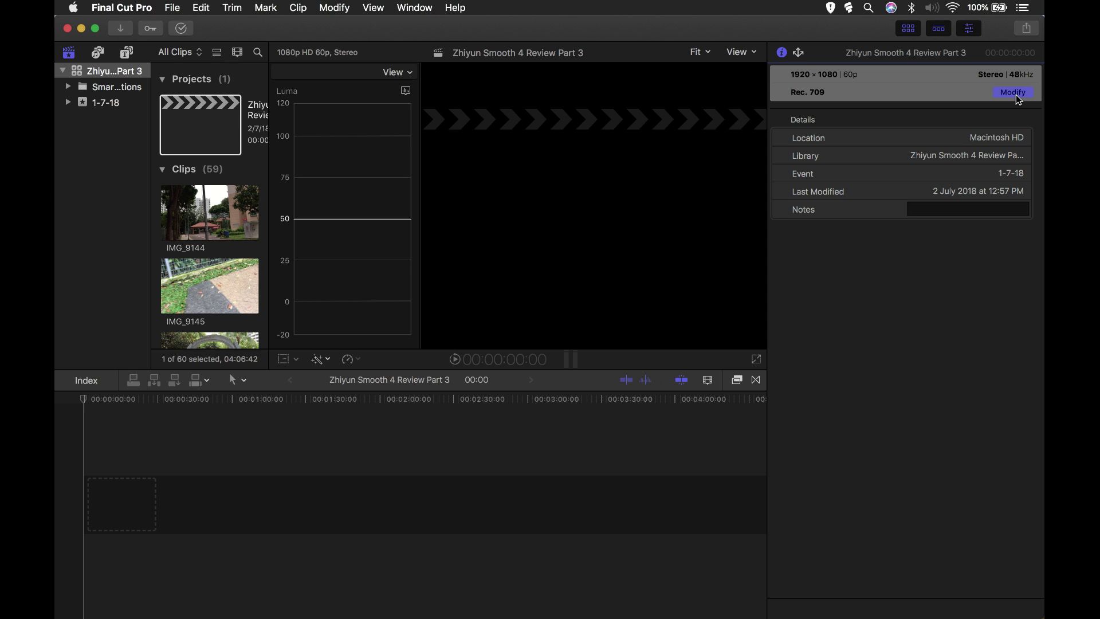
pyautogui.click(1015, 94)
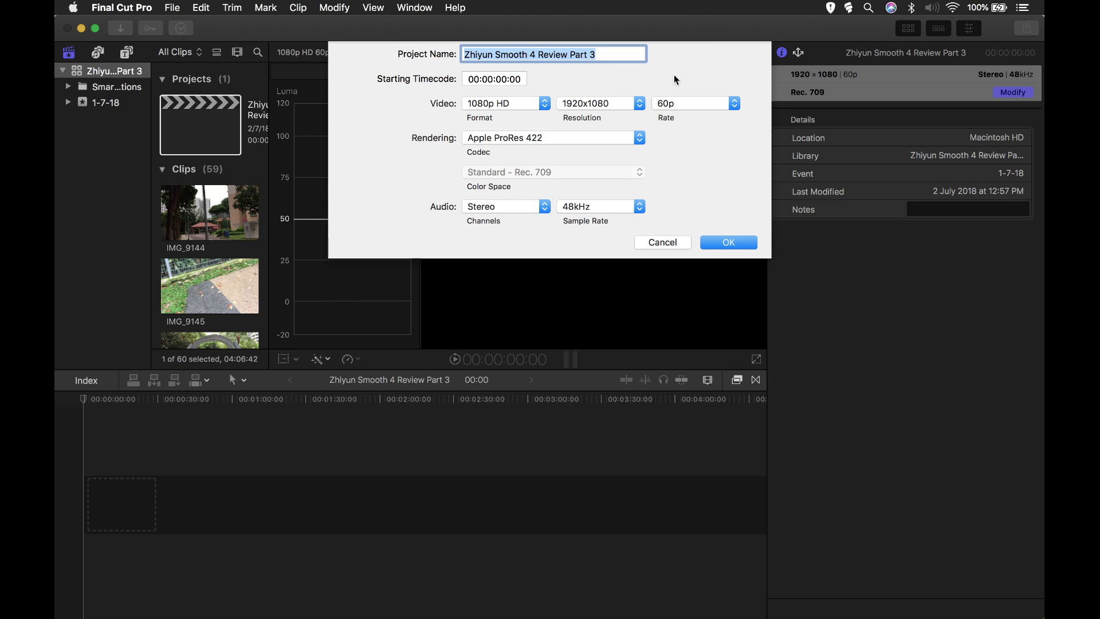
pyautogui.click(706, 102)
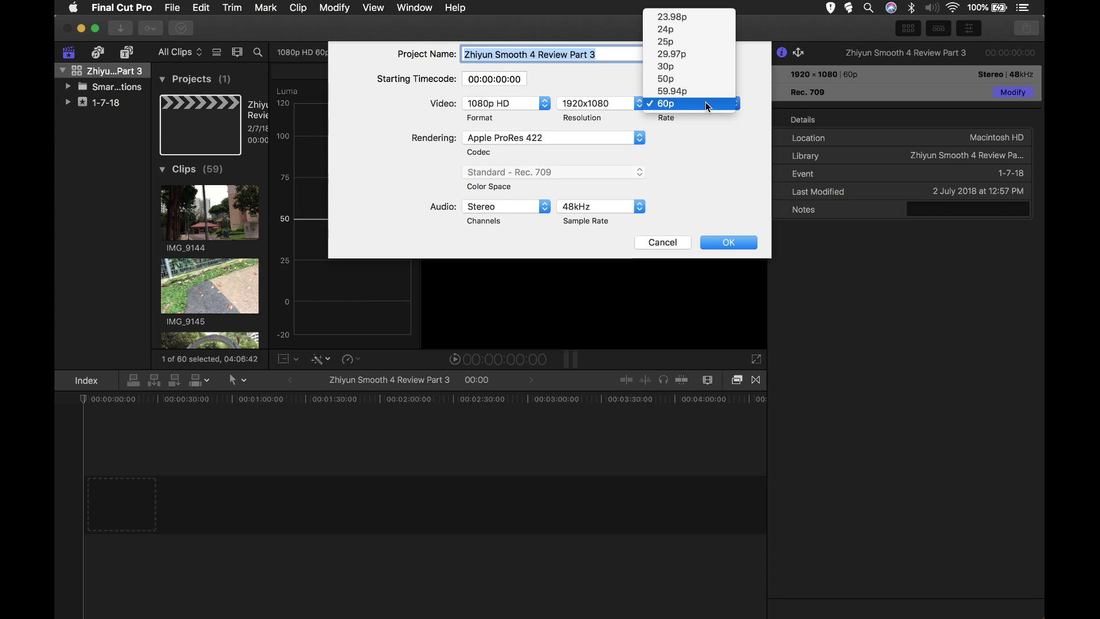
pyautogui.click(708, 67)
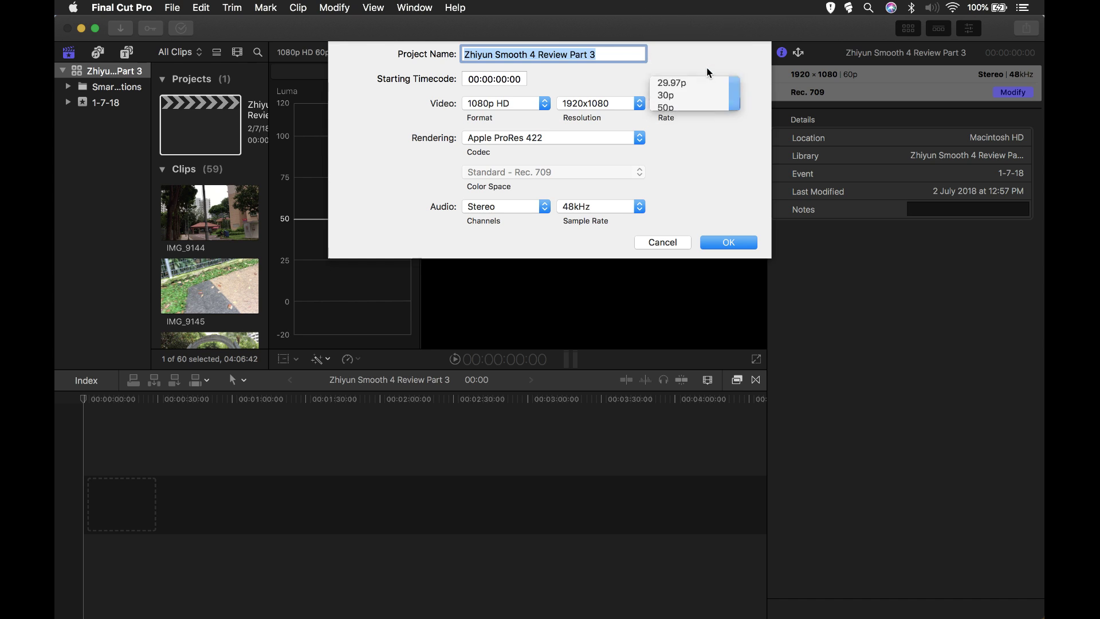
pyautogui.click(743, 241)
pyautogui.click(139, 432)
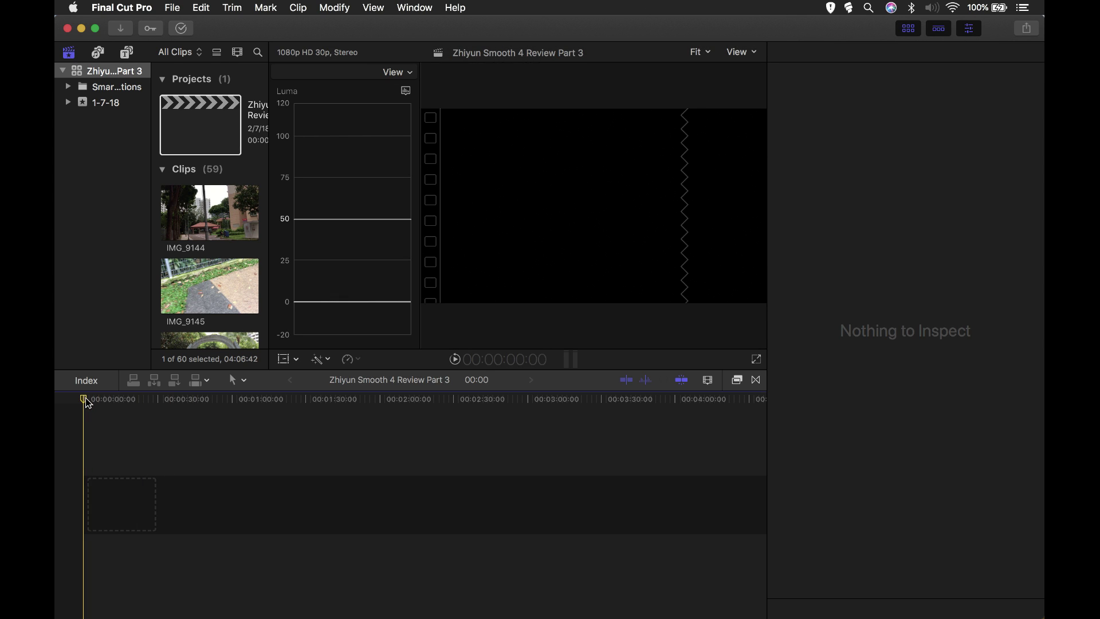
# Paste all the cut clips back at the start of the timeline with Edit > Paste.
pyautogui.moveTo(86, 397)
pyautogui.mouseDown()
pyautogui.moveTo(141, 403)
pyautogui.moveTo(80, 406)
pyautogui.mouseUp()
pyautogui.click(202, 9)
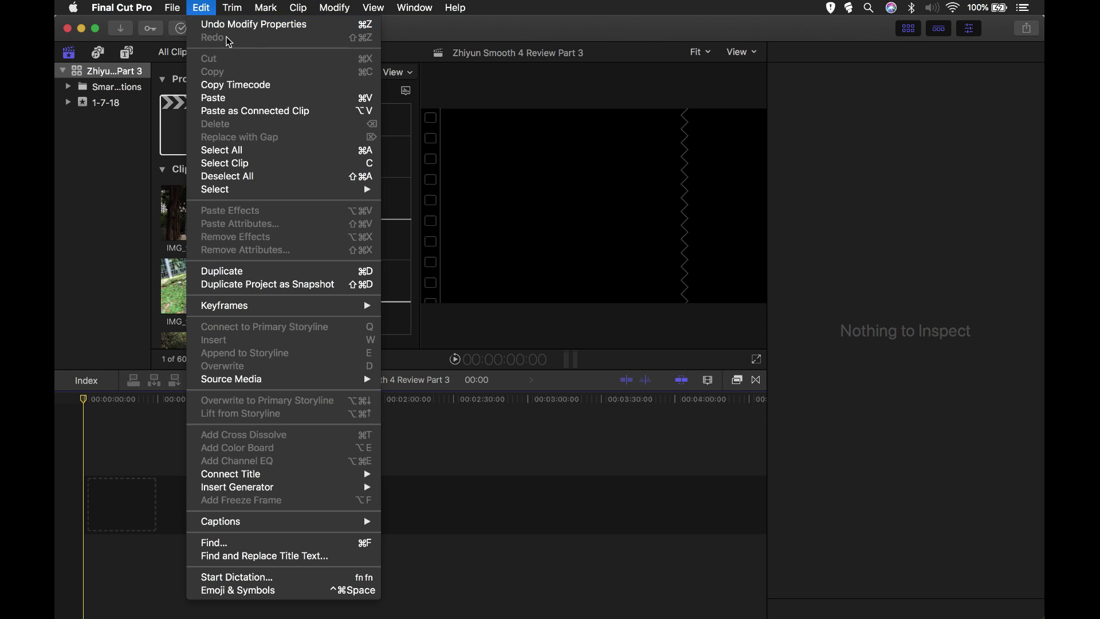
pyautogui.click(299, 102)
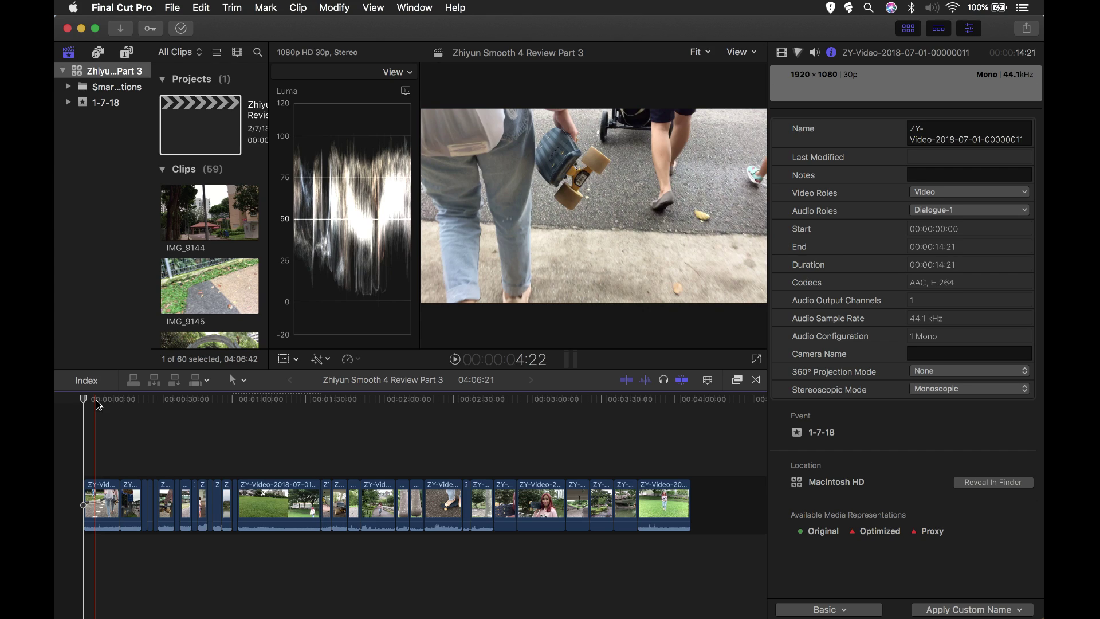
# Switch back to the OBS Studio window via Mission Control.
pyautogui.hotkey('ctrl', 'Up')
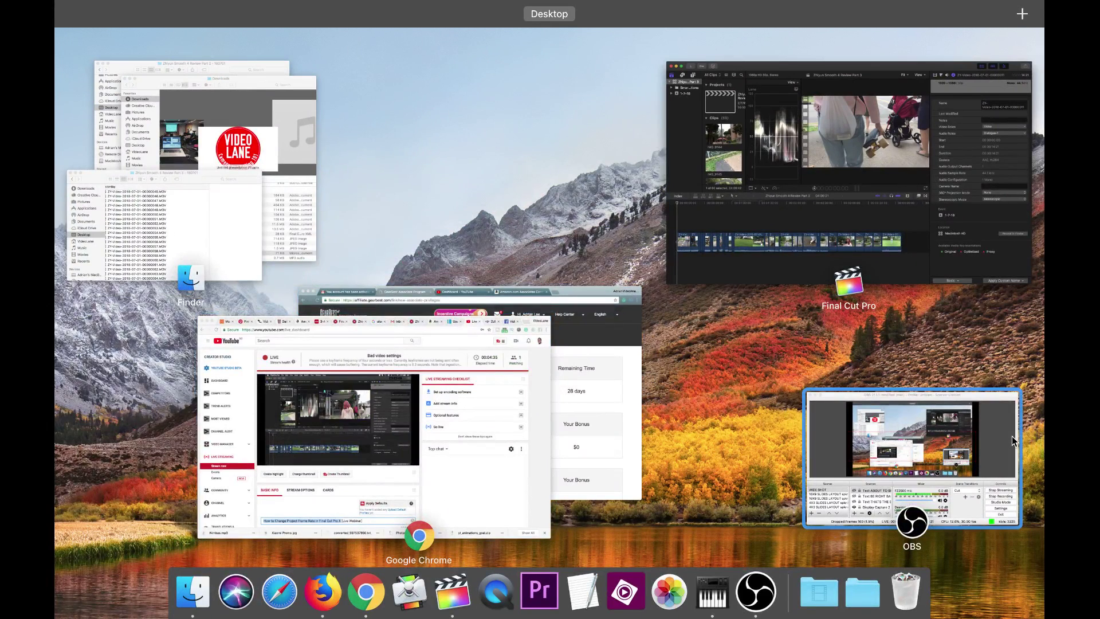
pyautogui.click(978, 425)
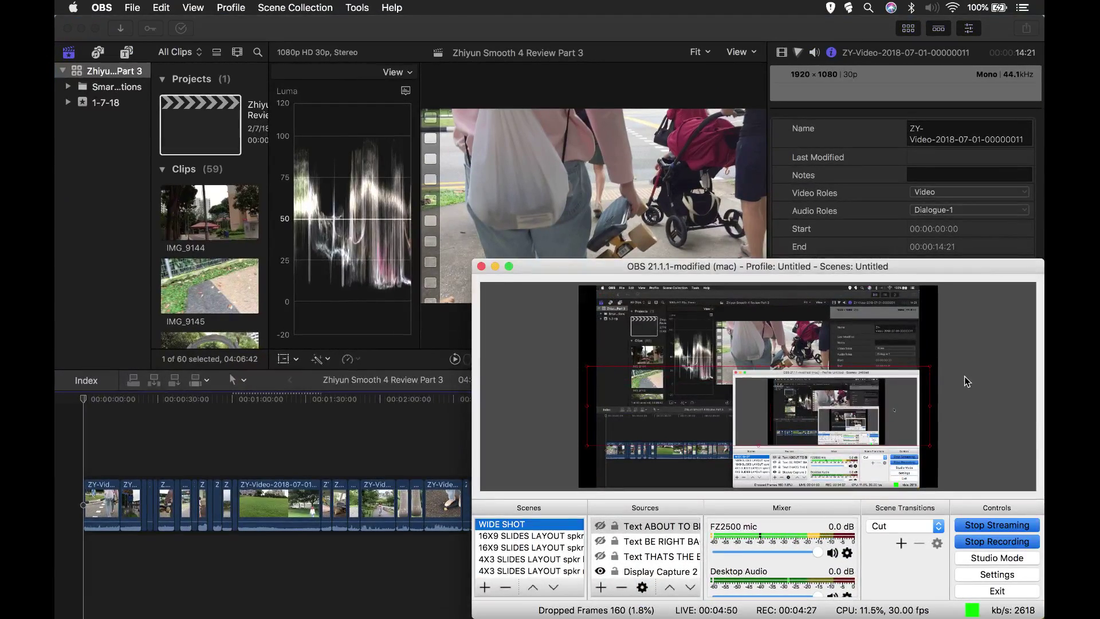